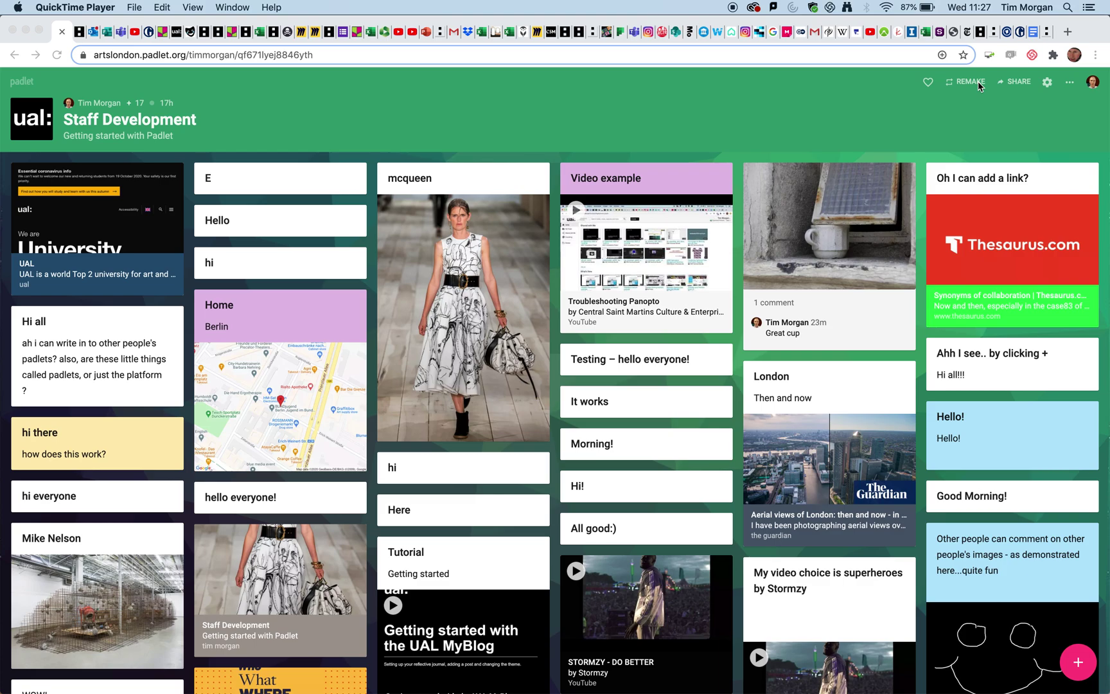
Review the privacy options in the Staff Development padlet's share settings, then close them.
click(1019, 85)
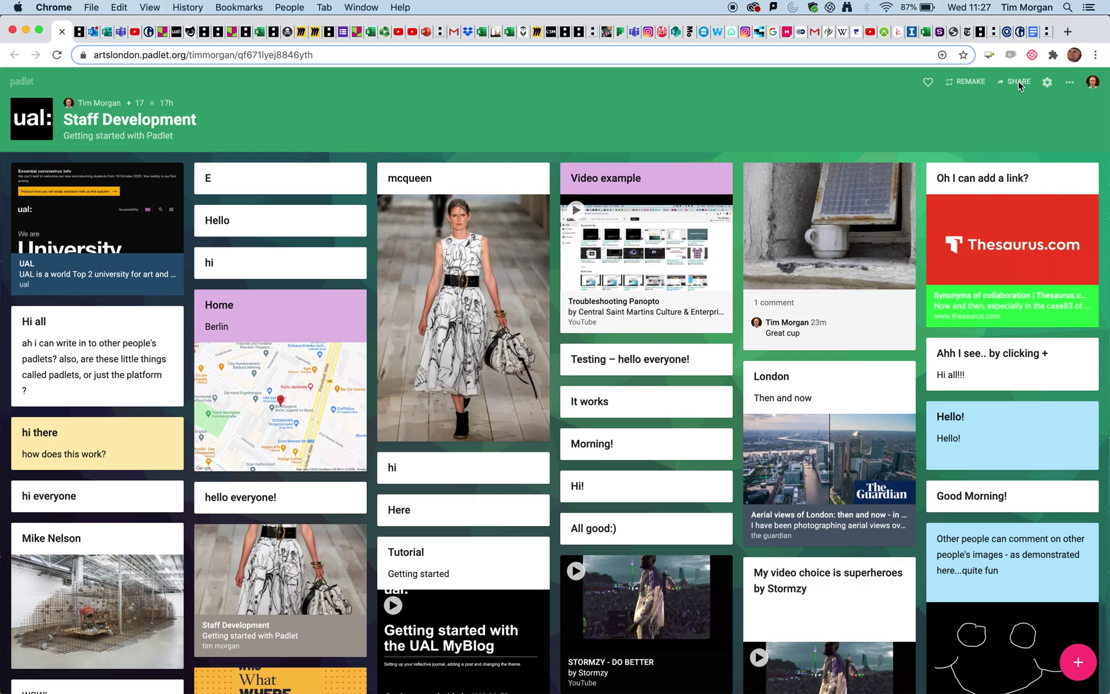
click(1020, 85)
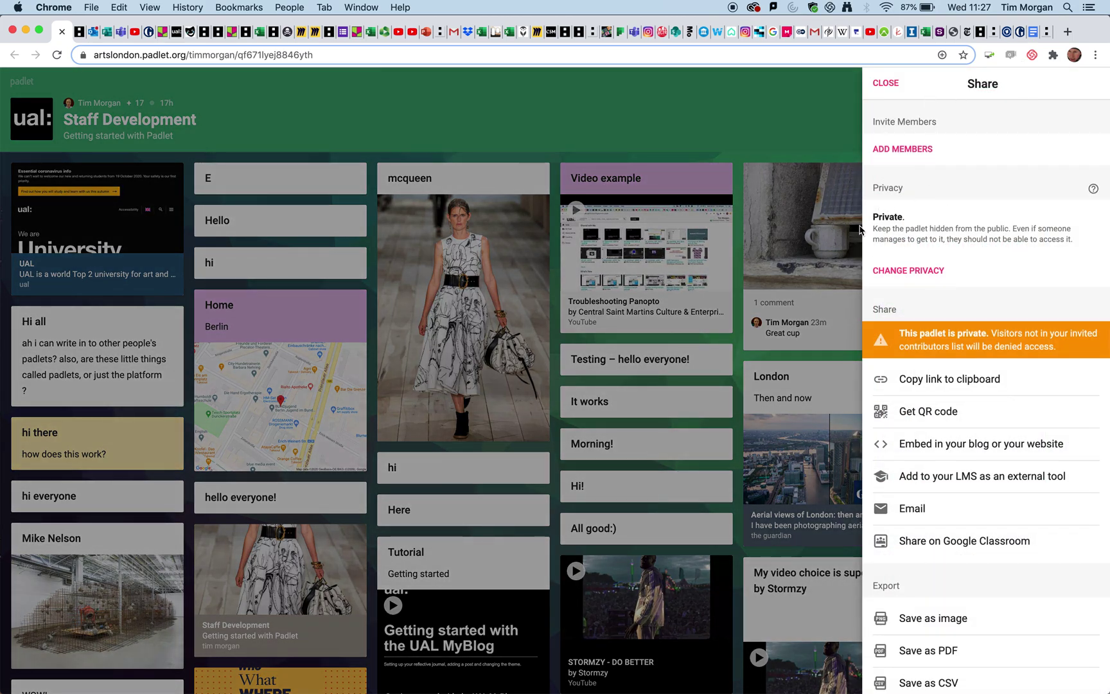
click(928, 273)
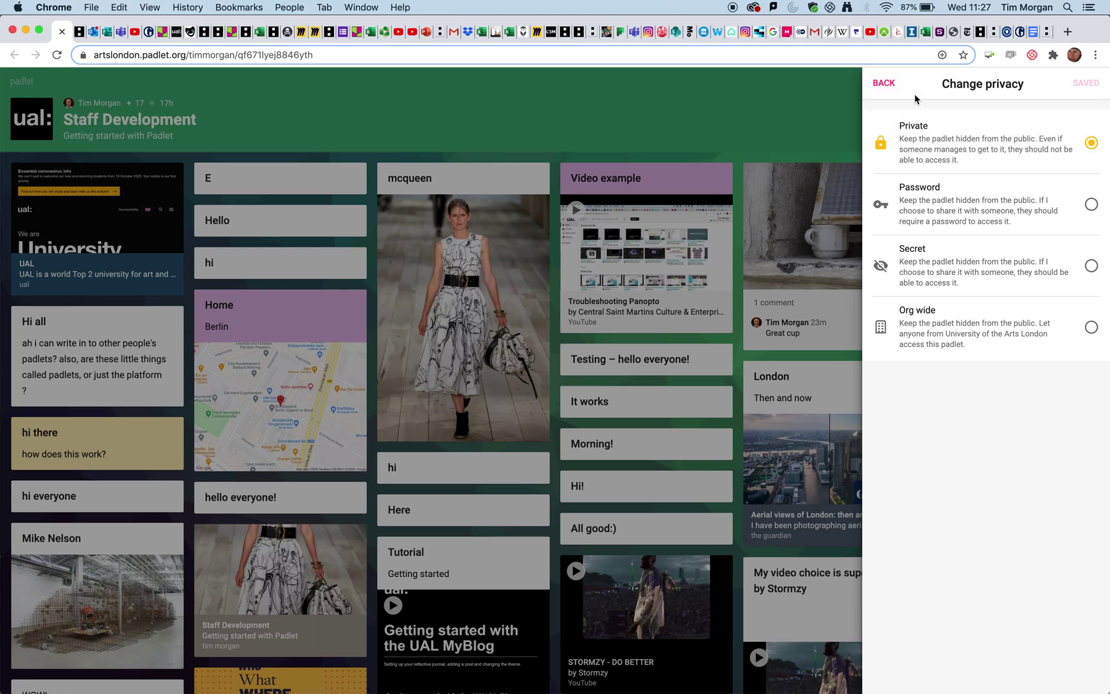
click(892, 86)
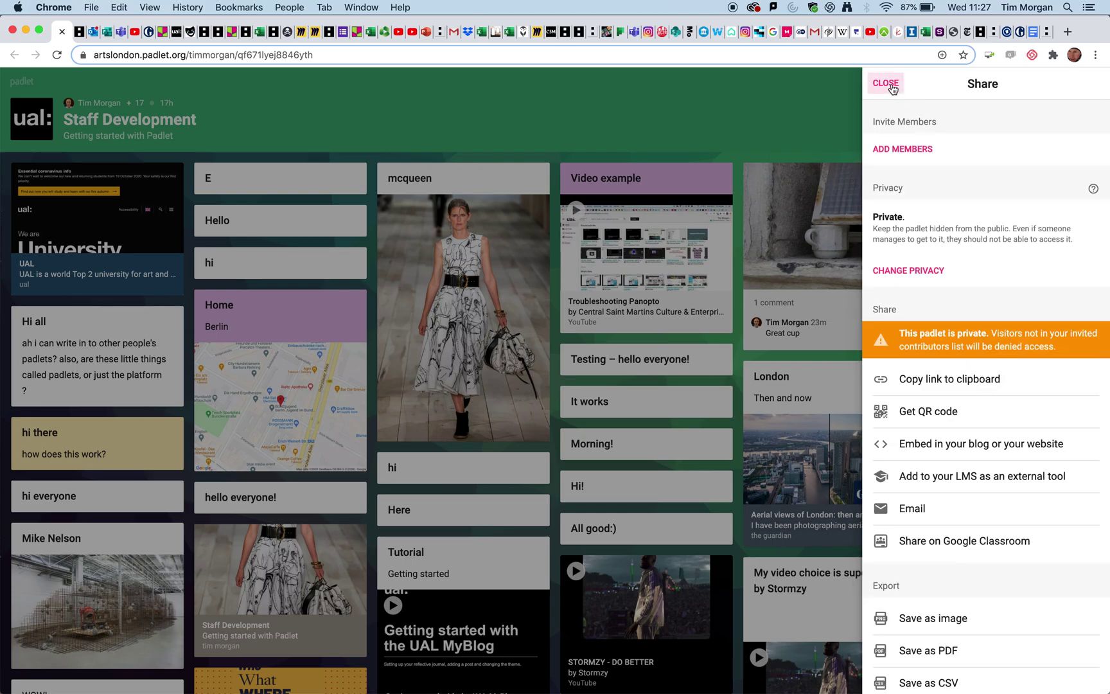
click(891, 83)
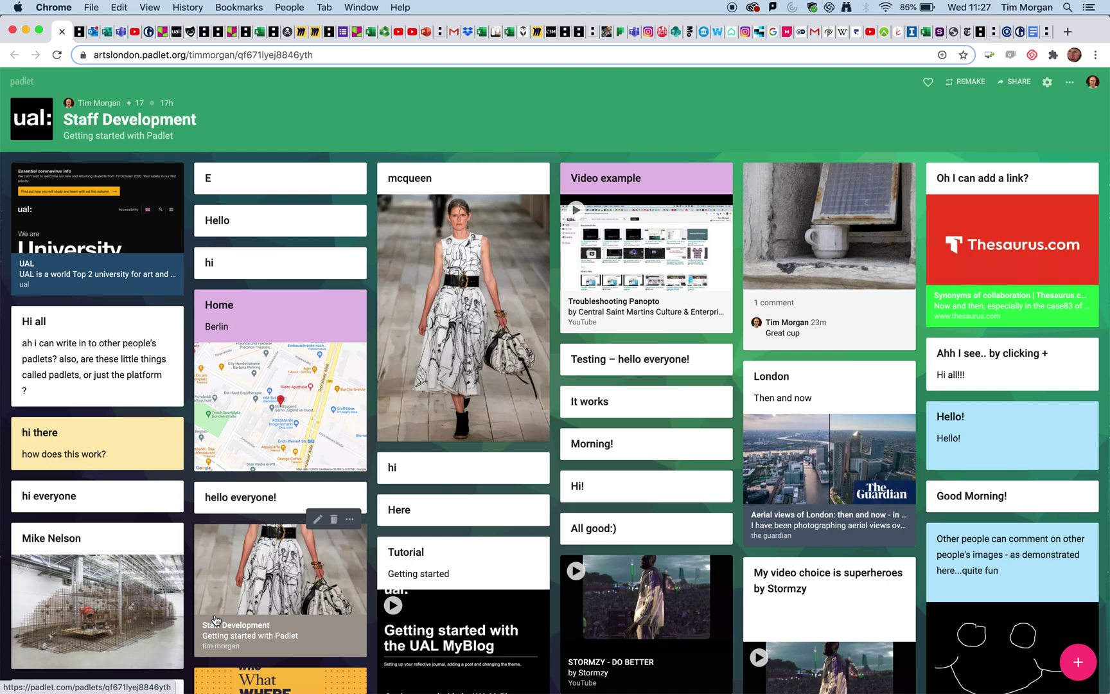
Switch to Safari to examine what a visitor sees when opening the private padlet, then return to Chrome.
mouse_move(190, 687)
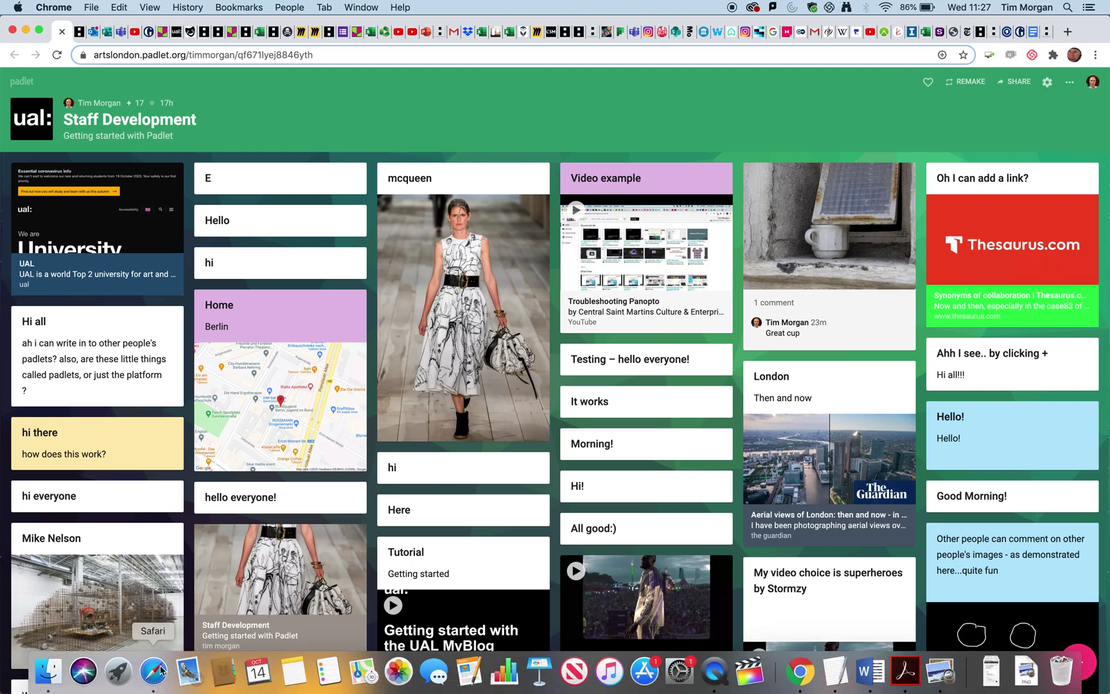
click(155, 670)
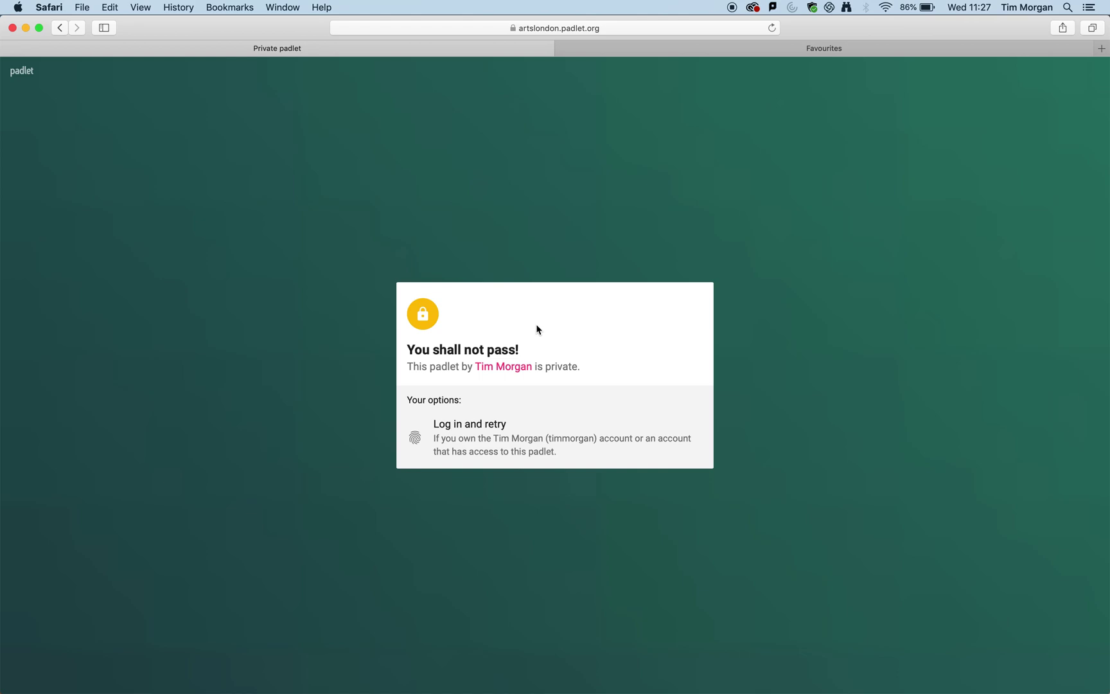
mouse_move(46, 678)
mouse_move(803, 681)
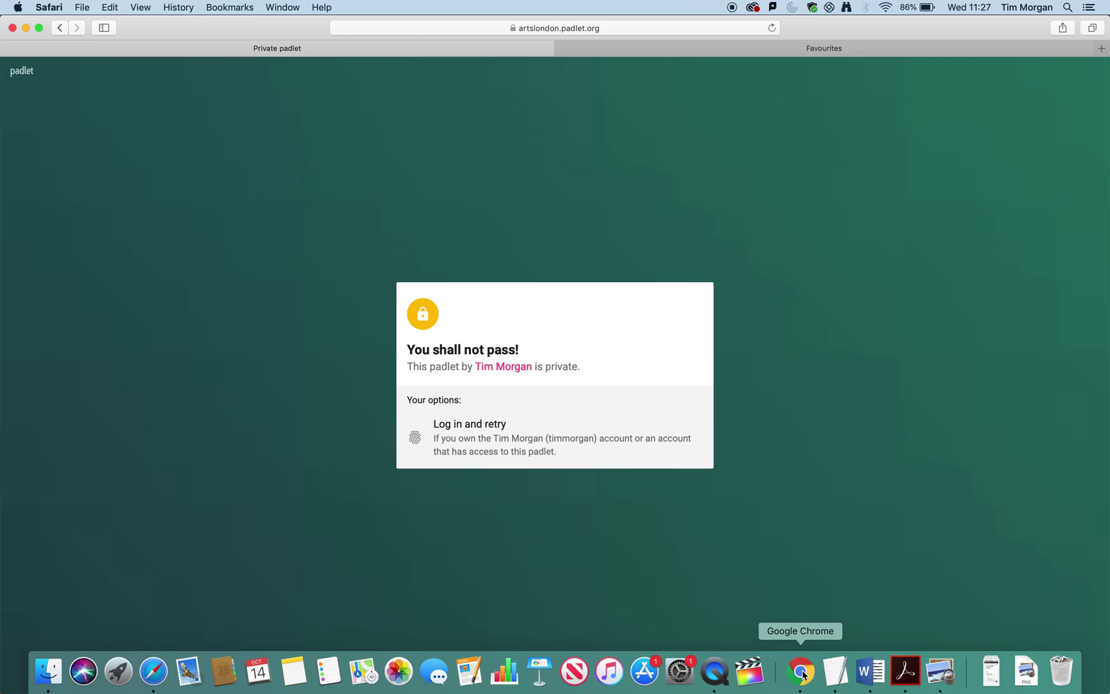
click(801, 672)
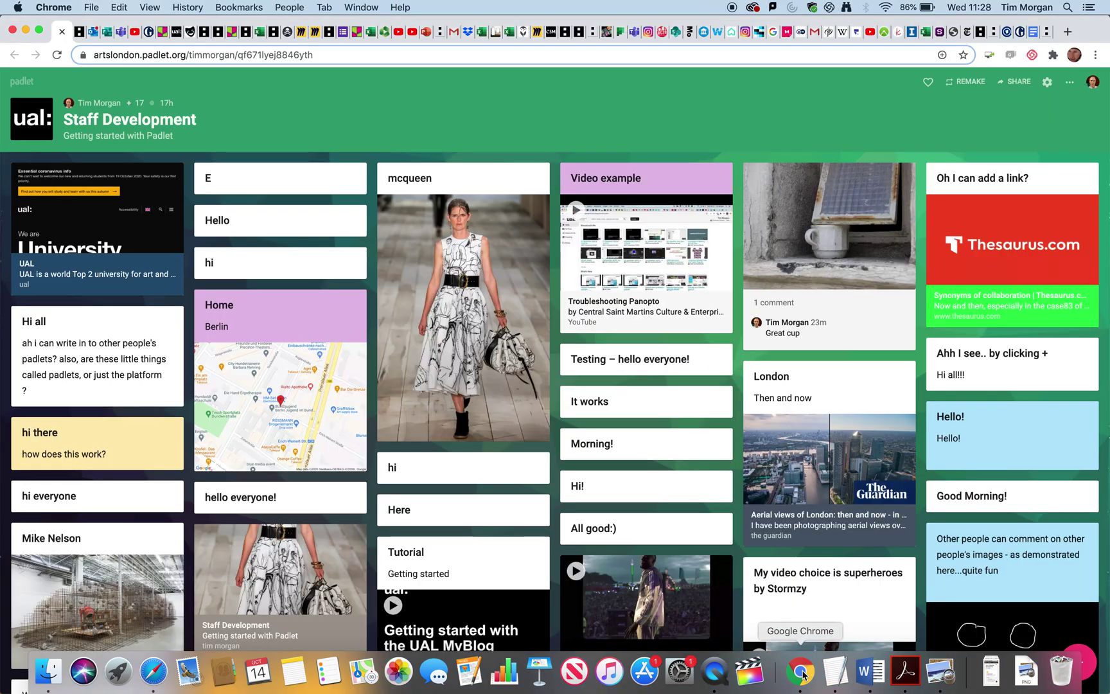
Open the padlet's privacy settings and change the privacy to Secret.
click(1017, 81)
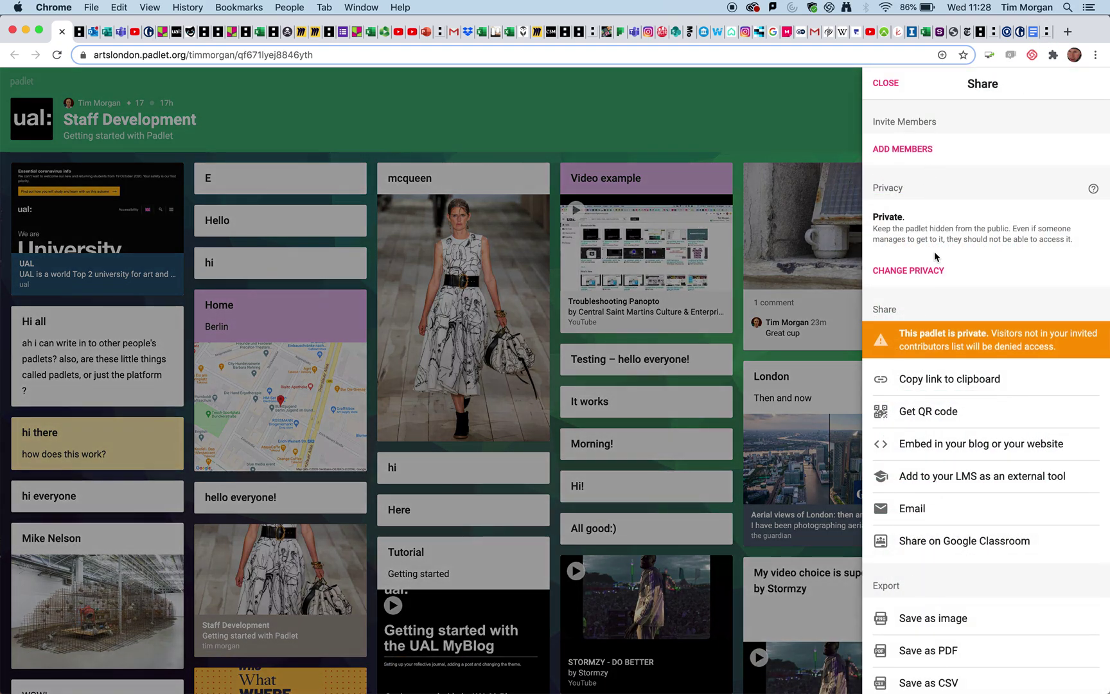
click(903, 275)
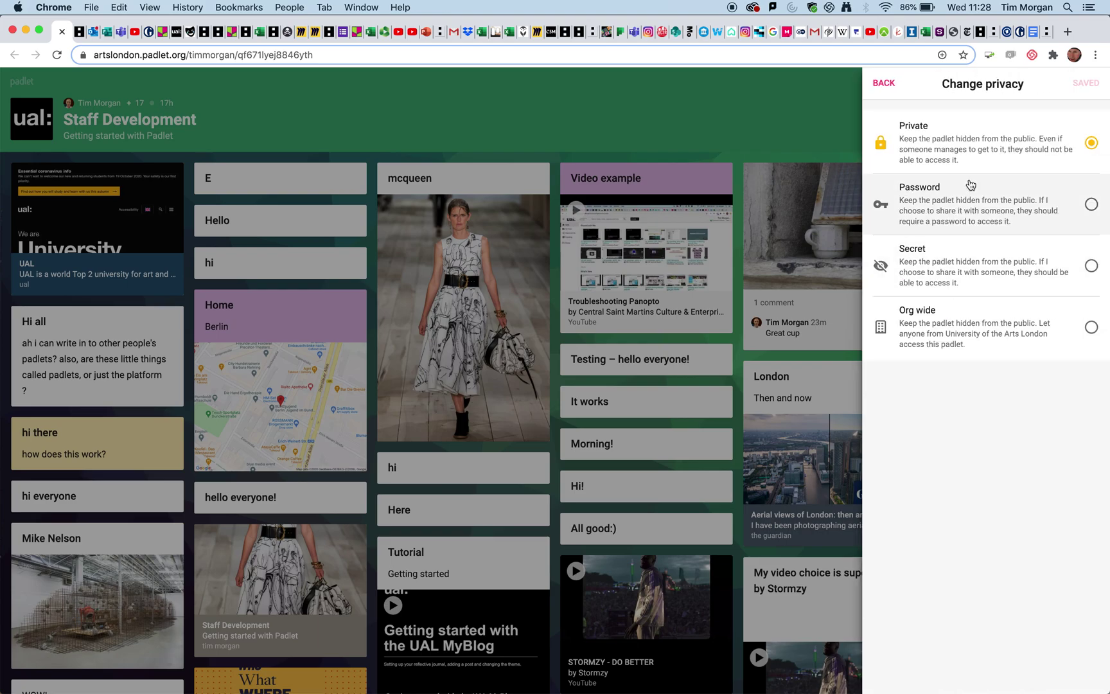
click(1092, 266)
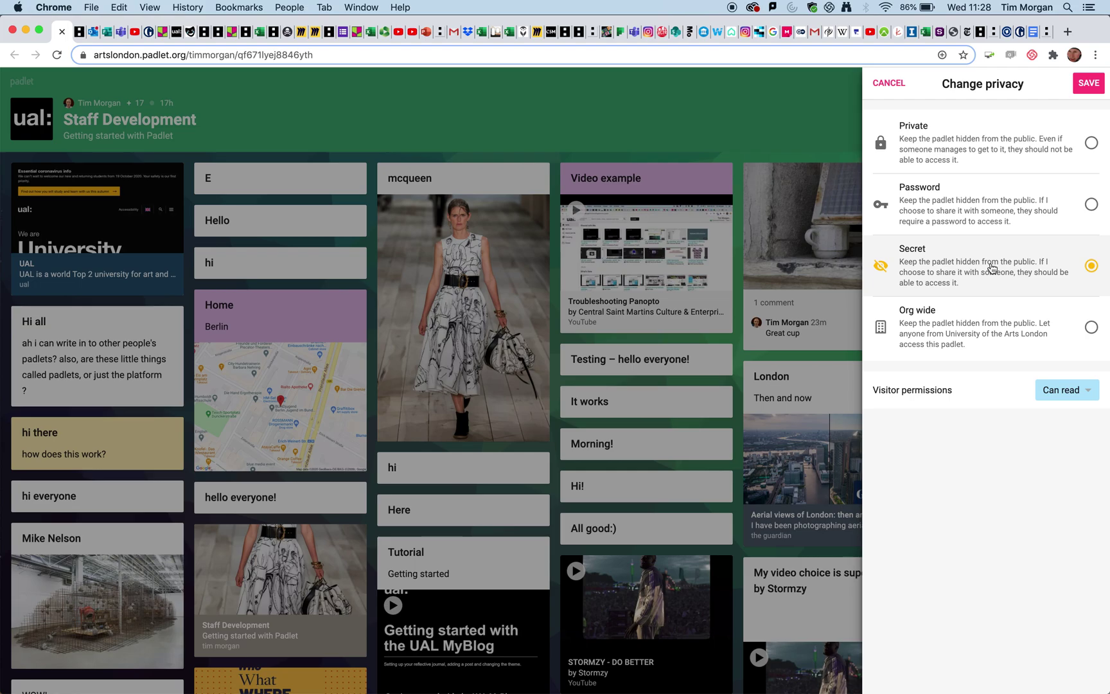
Set visitor permissions to Can write, save the privacy change, and close the share settings.
click(1088, 396)
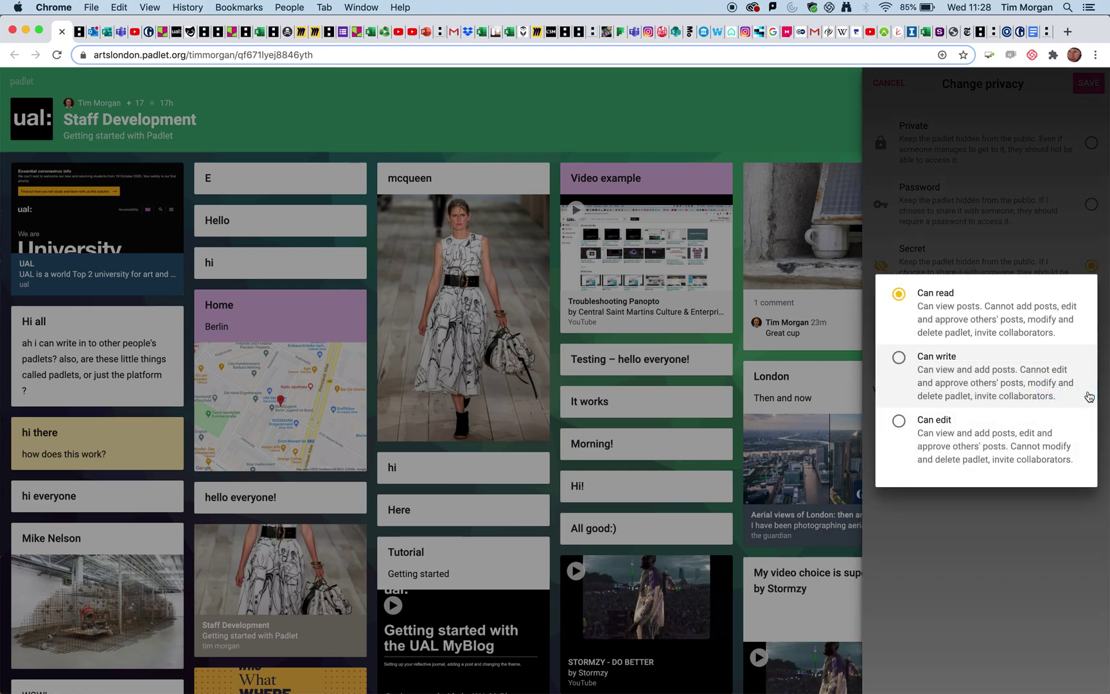
click(900, 357)
click(898, 422)
click(900, 359)
click(974, 214)
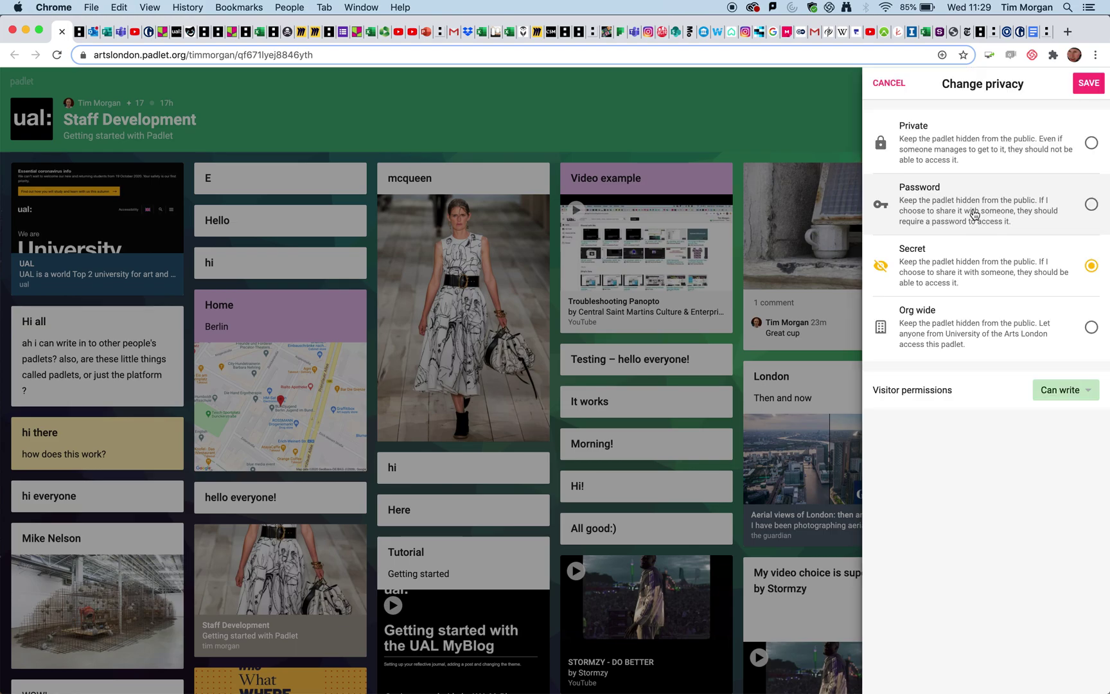
click(1090, 84)
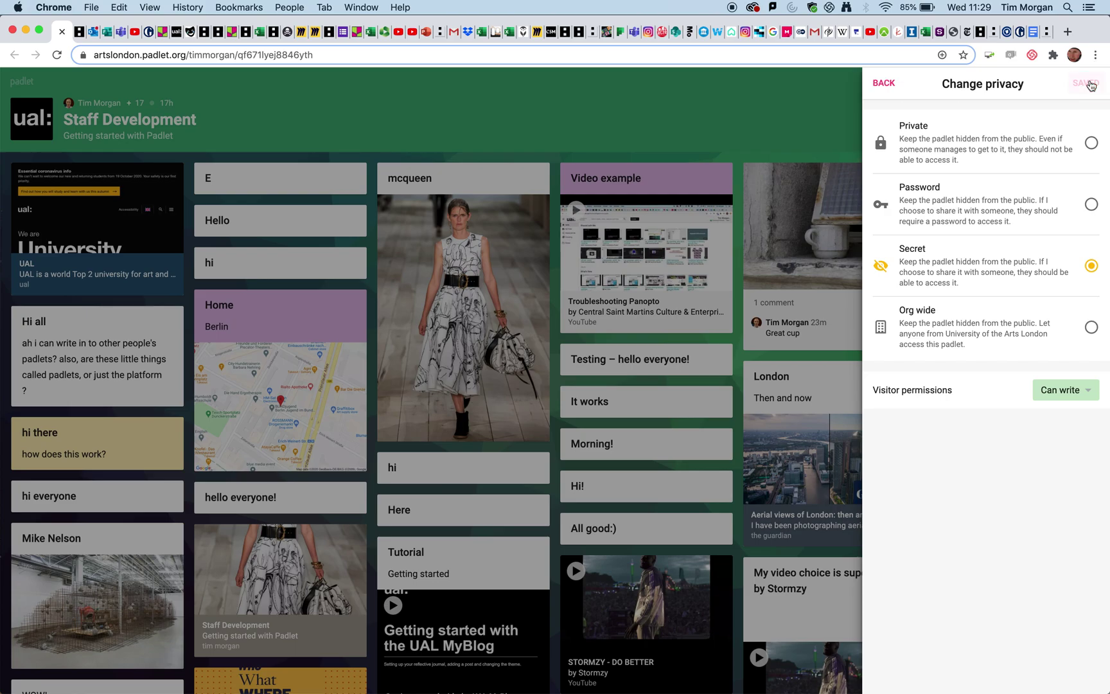
click(889, 93)
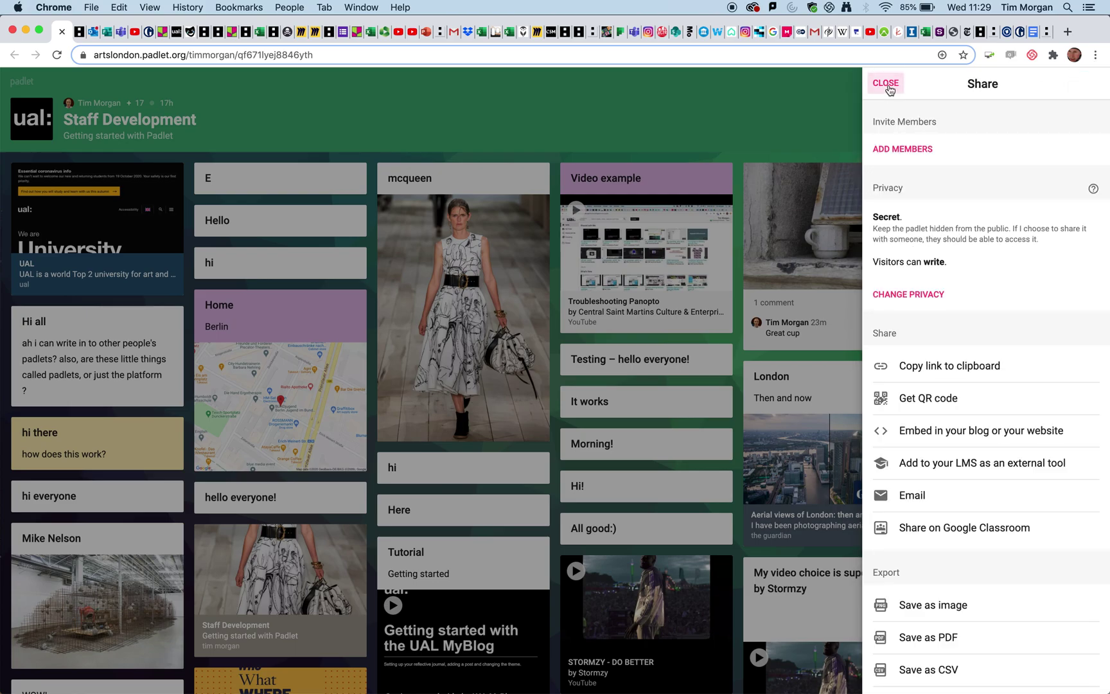
click(887, 84)
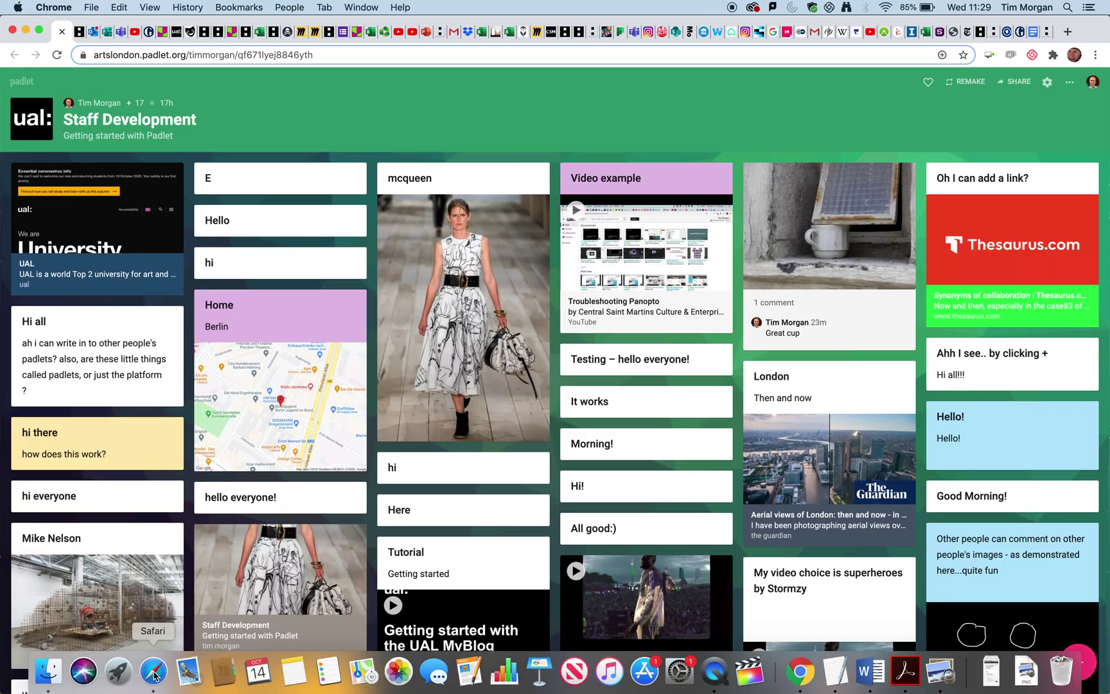
Switch to Safari and reload the padlet's address to view the board as a visitor.
click(154, 673)
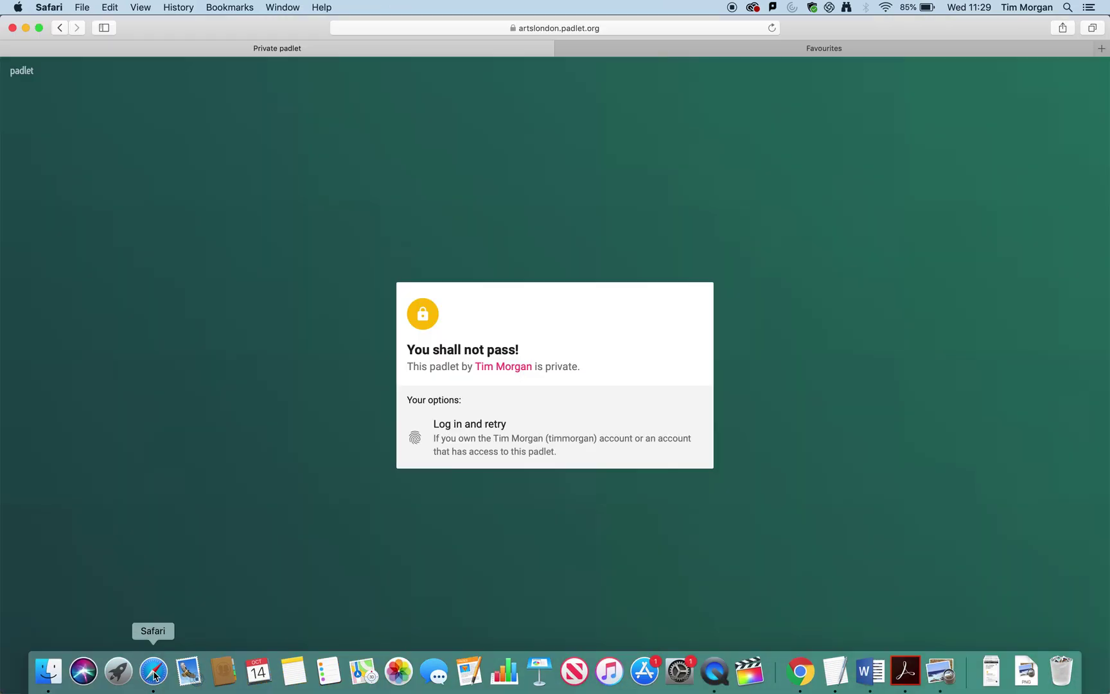
click(448, 25)
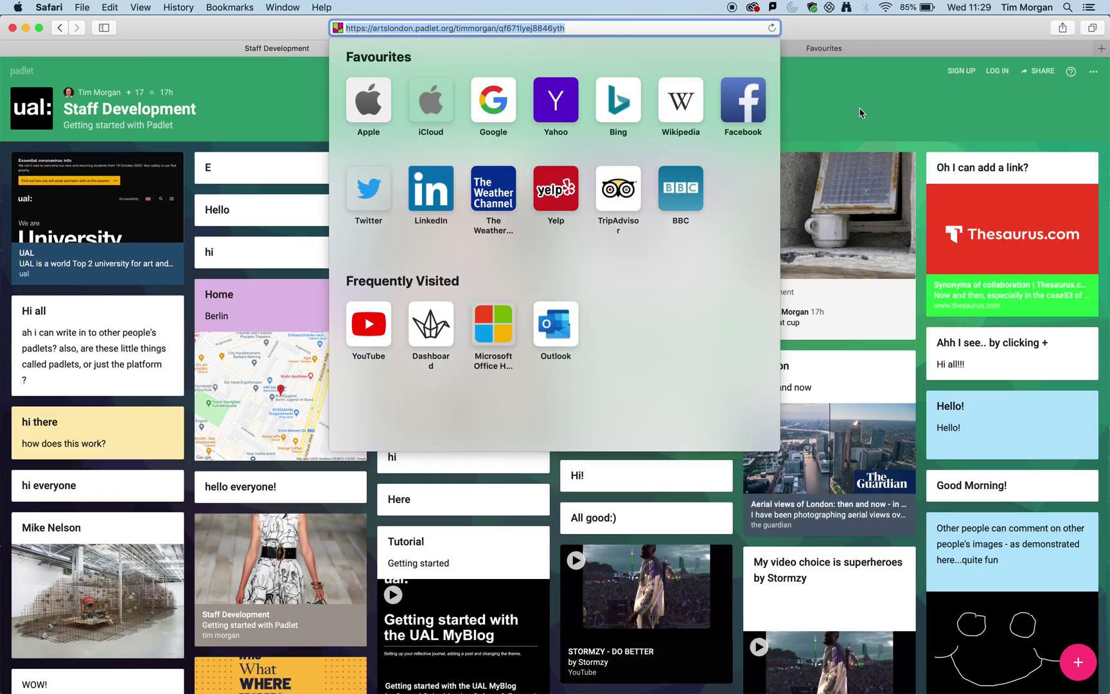
click(860, 113)
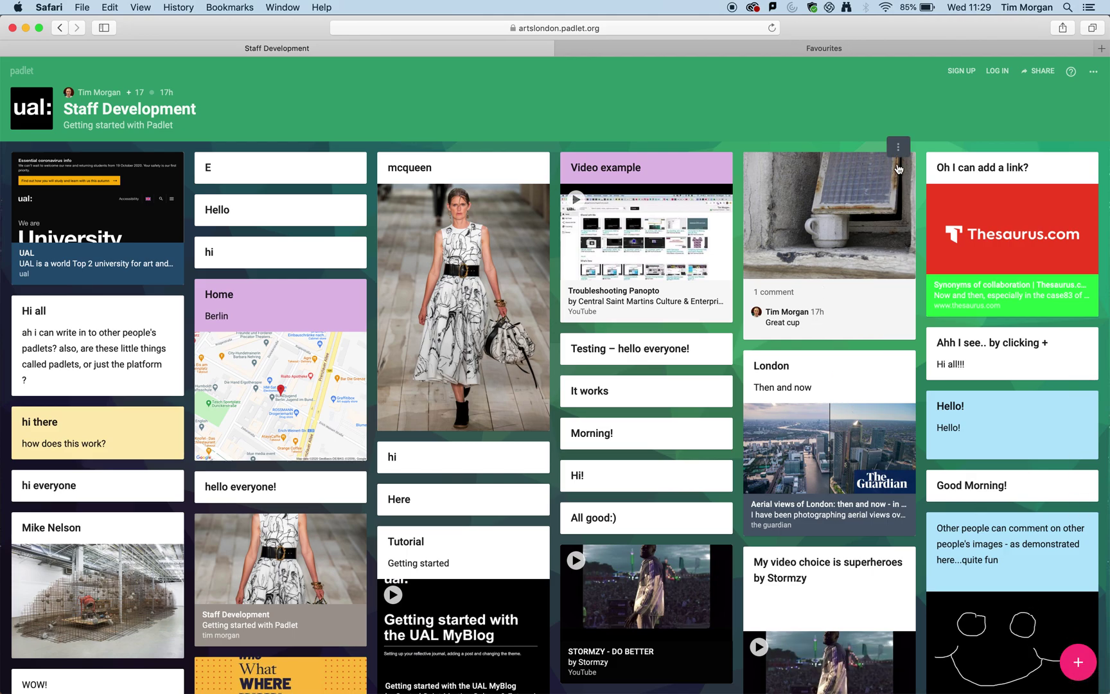
Check a visitor's options for the cup photo post, then start a blank new post and dismiss it.
click(898, 149)
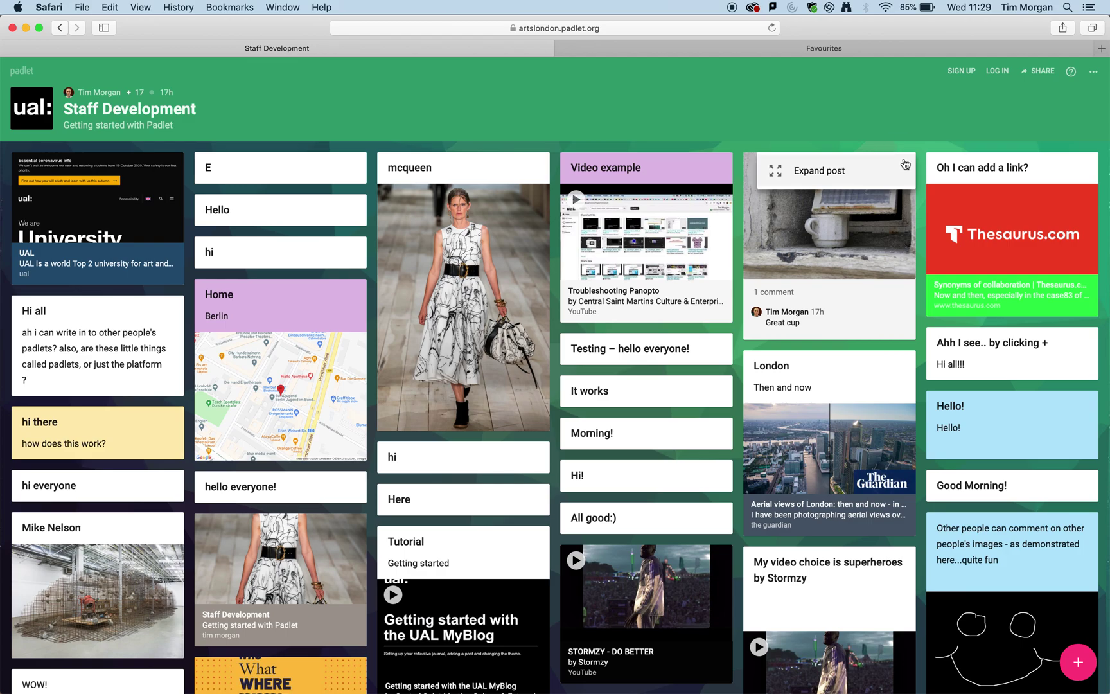
click(886, 119)
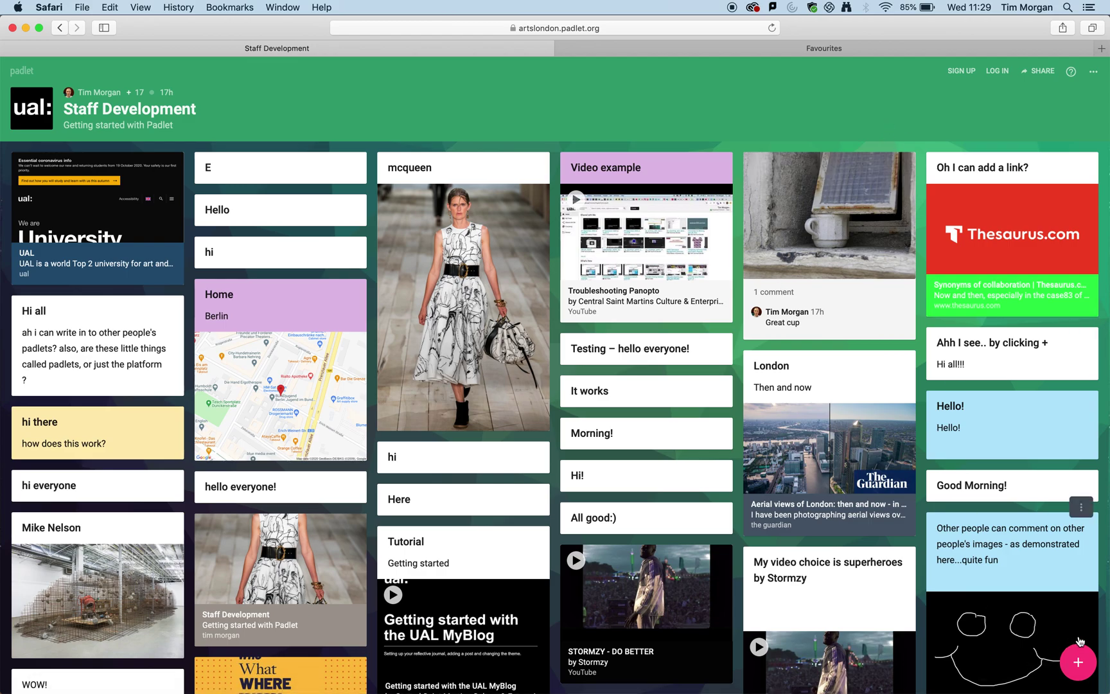
click(1080, 658)
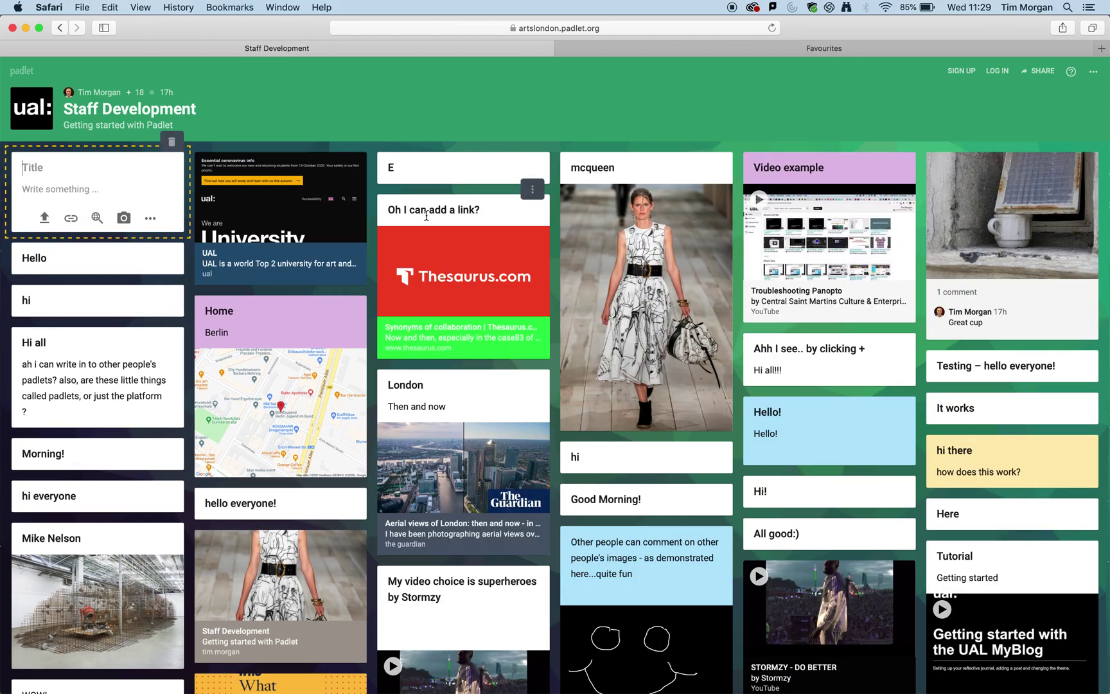
click(382, 121)
Switch to Preview to examine the Moodle screenshot of a padlet embedded in the Week 1 readings page.
mouse_move(573, 658)
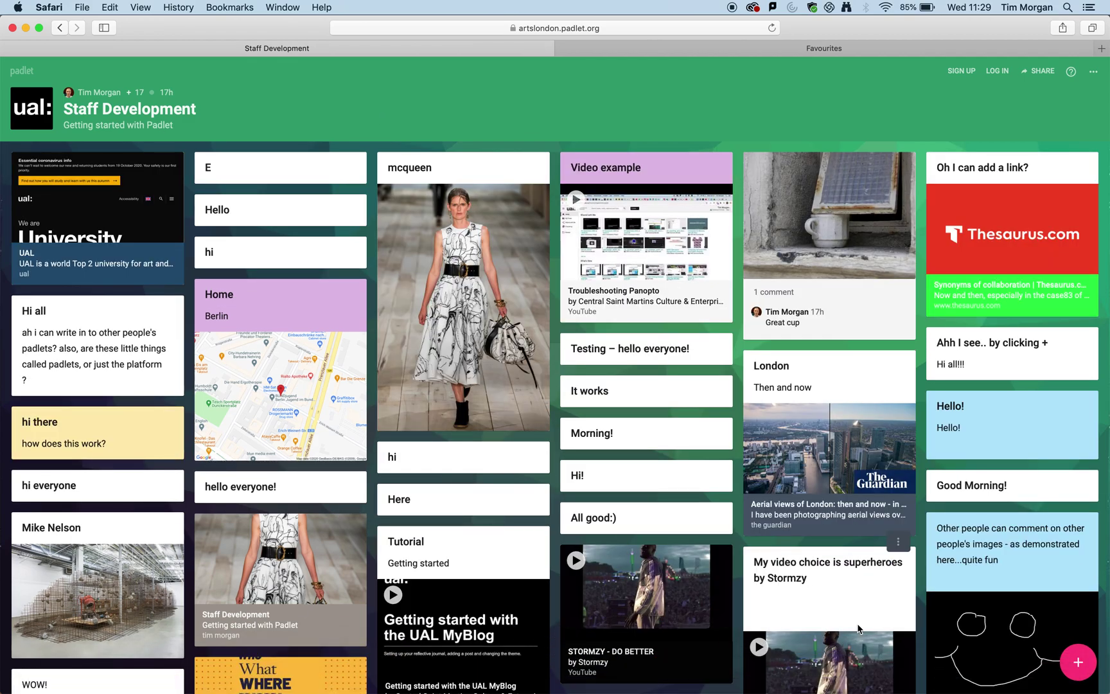
mouse_move(905, 681)
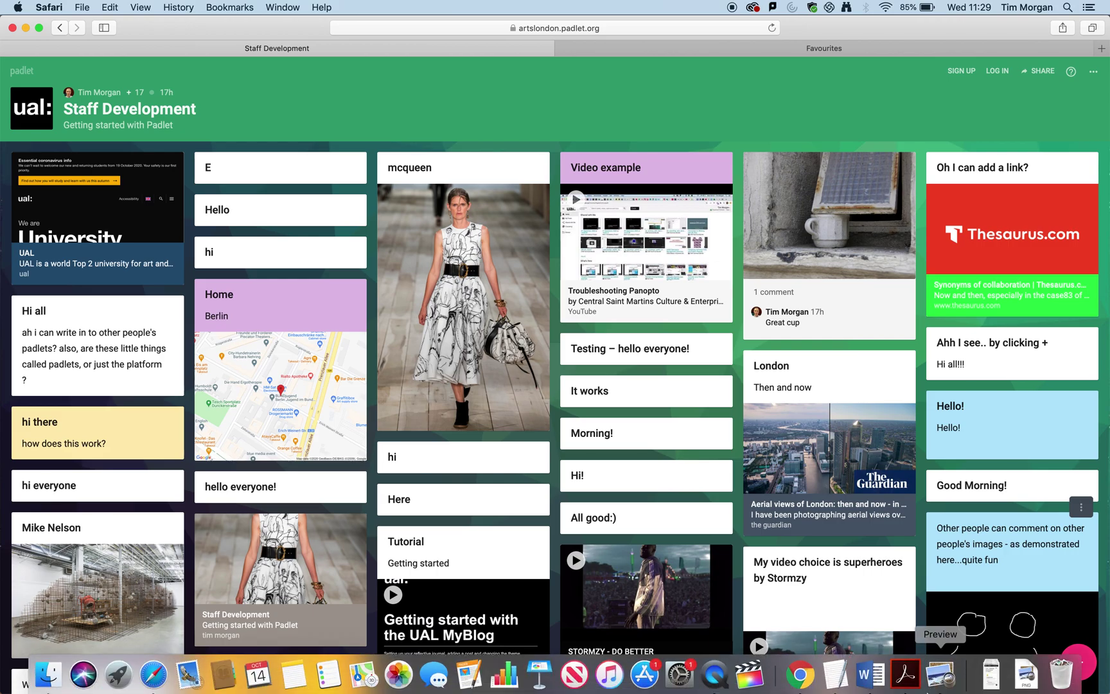
click(946, 676)
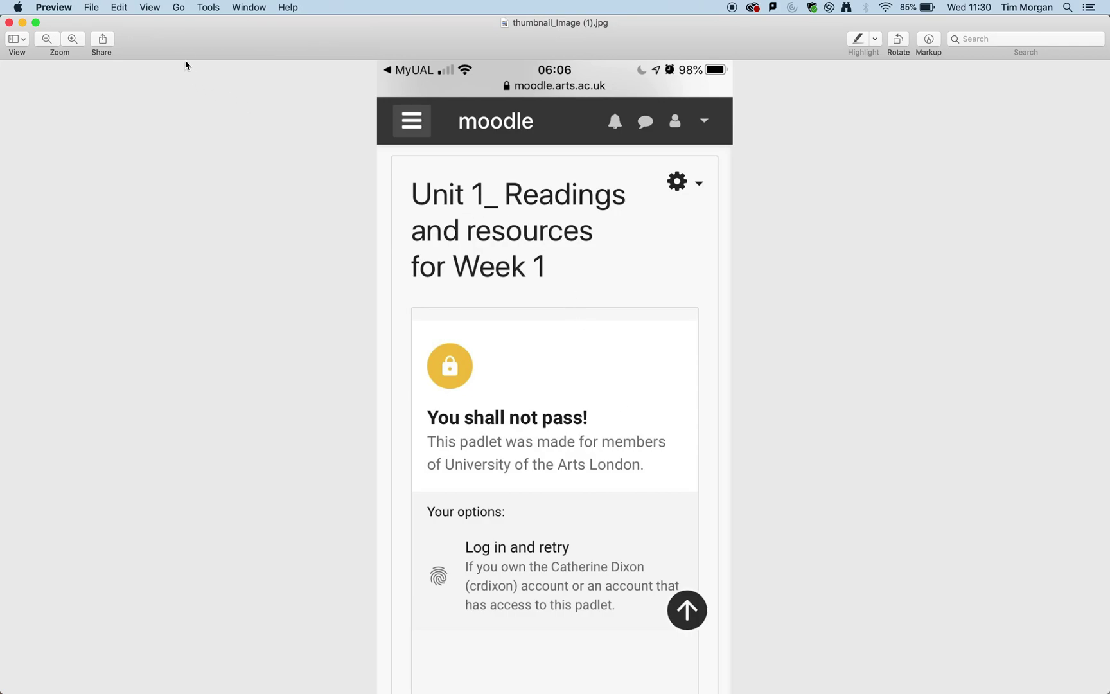
Switch to Chrome and open the Staff Development padlet's privacy options from its share settings.
mouse_move(186, 691)
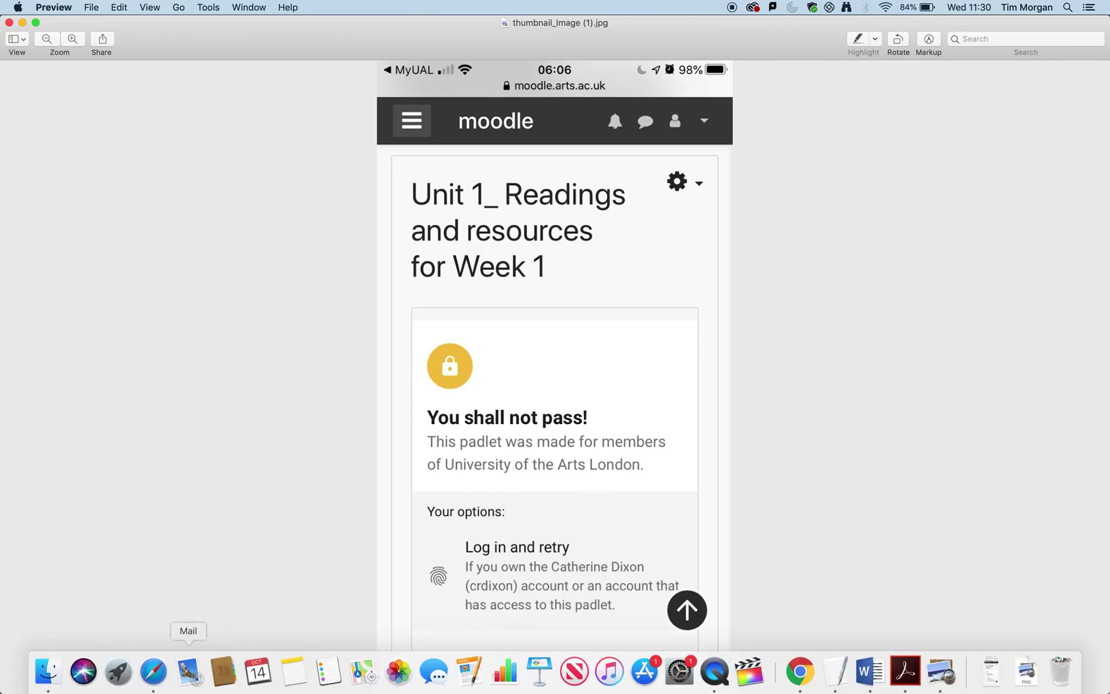
click(788, 678)
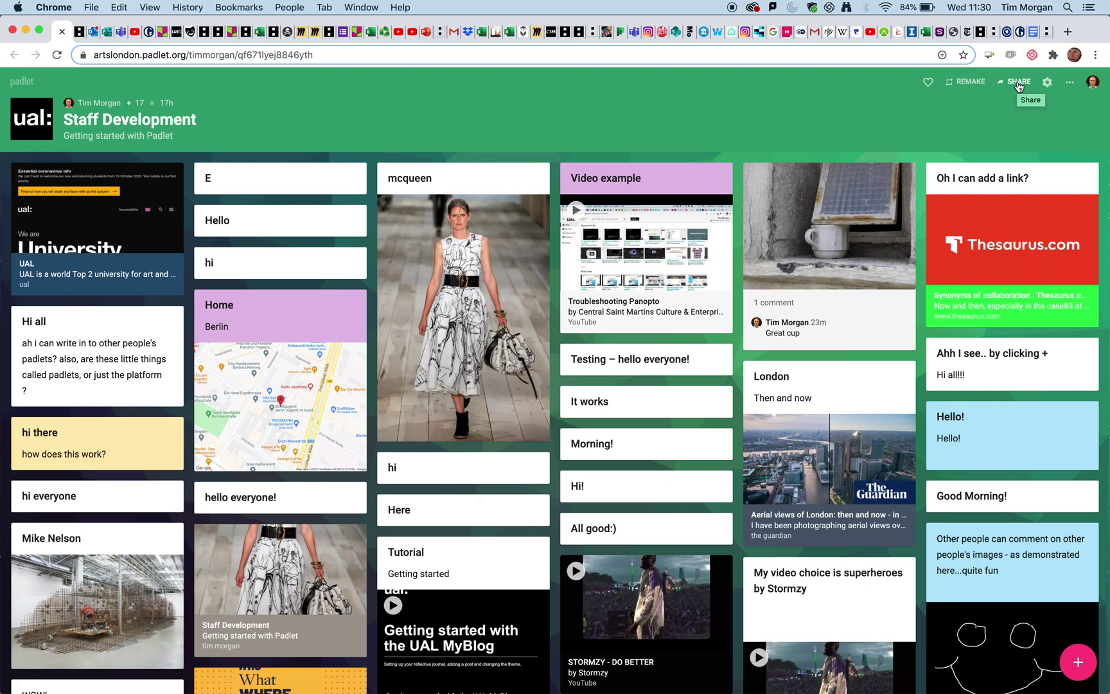
click(1017, 86)
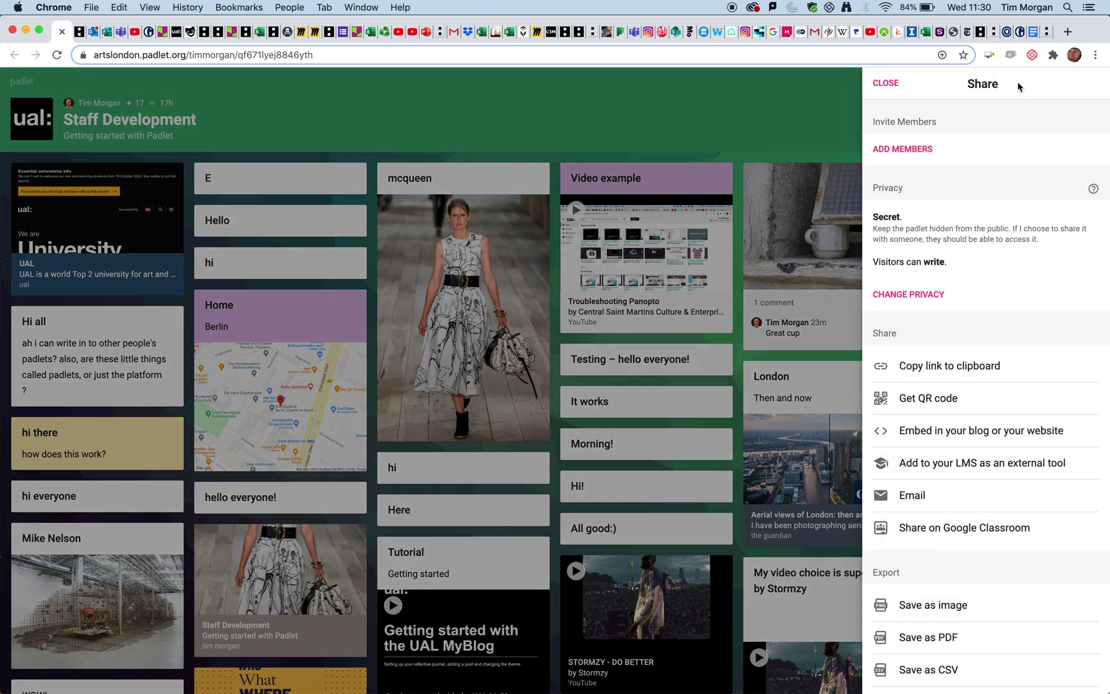
click(918, 294)
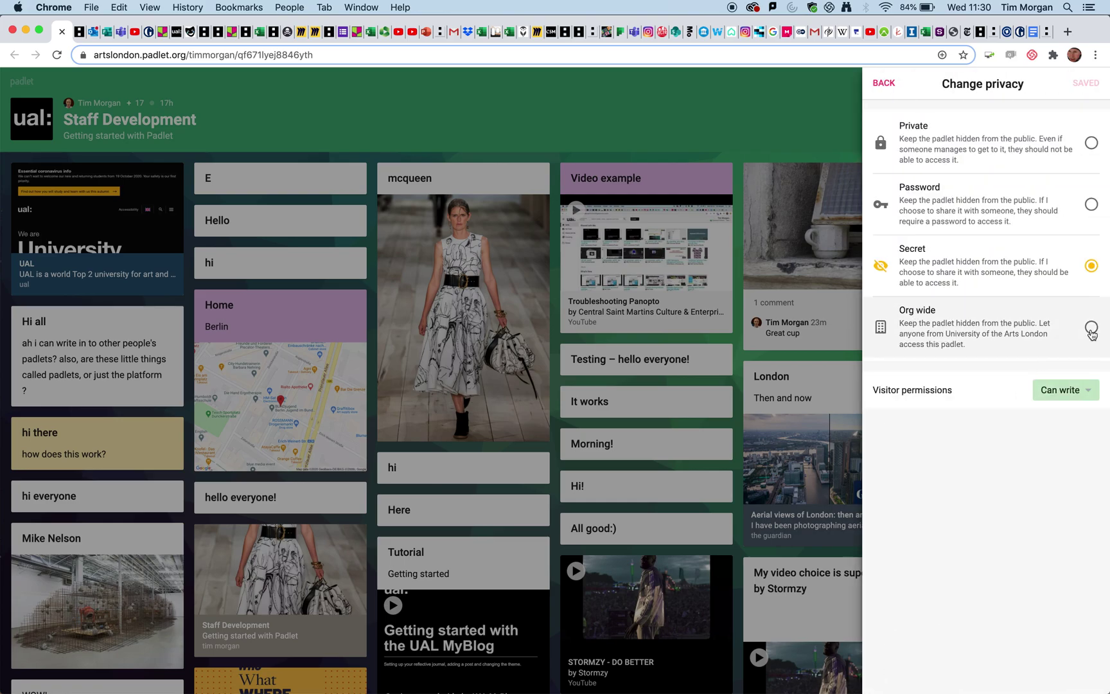
Try the Org wide privacy option, reselect Secret, and review the visitor permission choices while keeping Can write.
click(1092, 329)
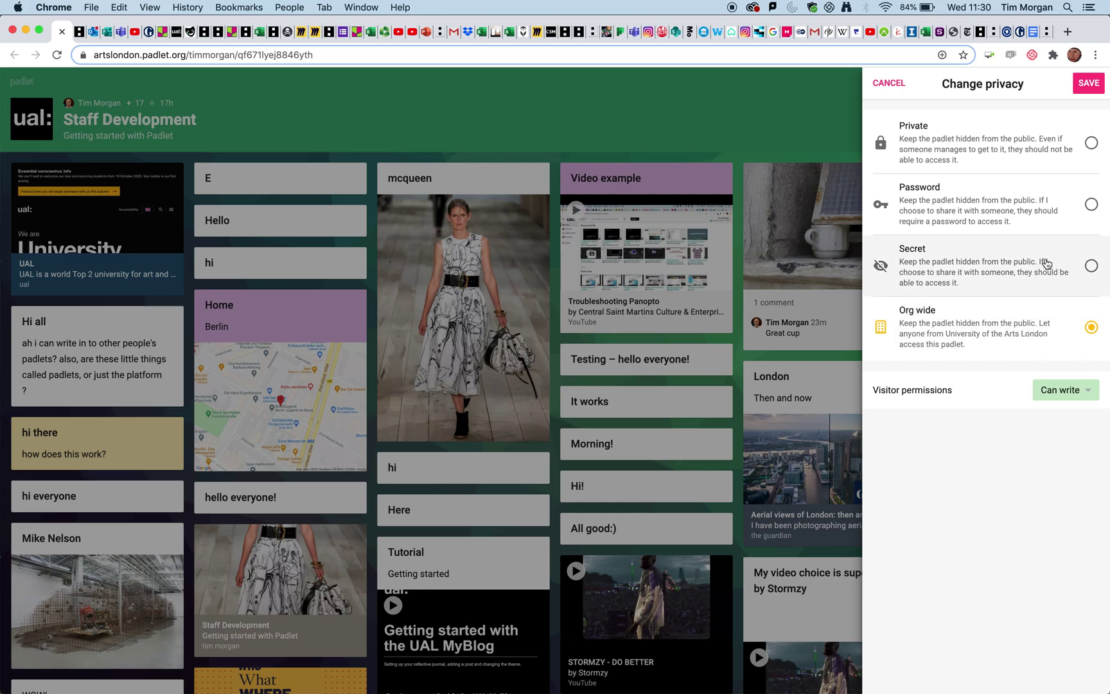
click(1092, 266)
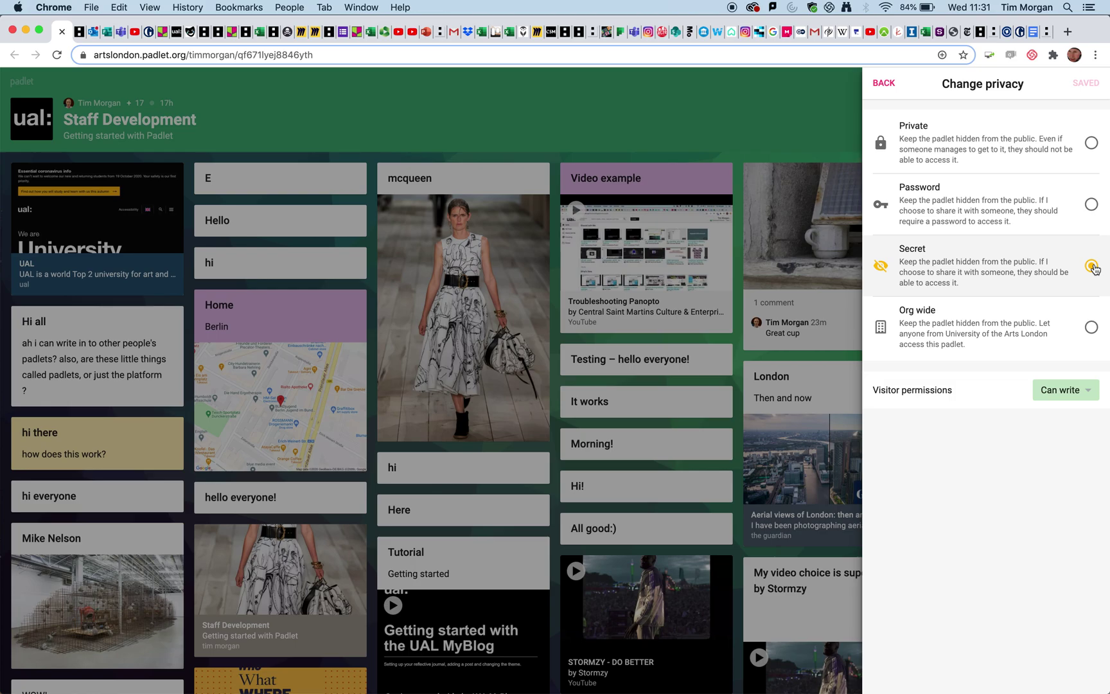
click(1093, 328)
click(1092, 266)
click(1079, 390)
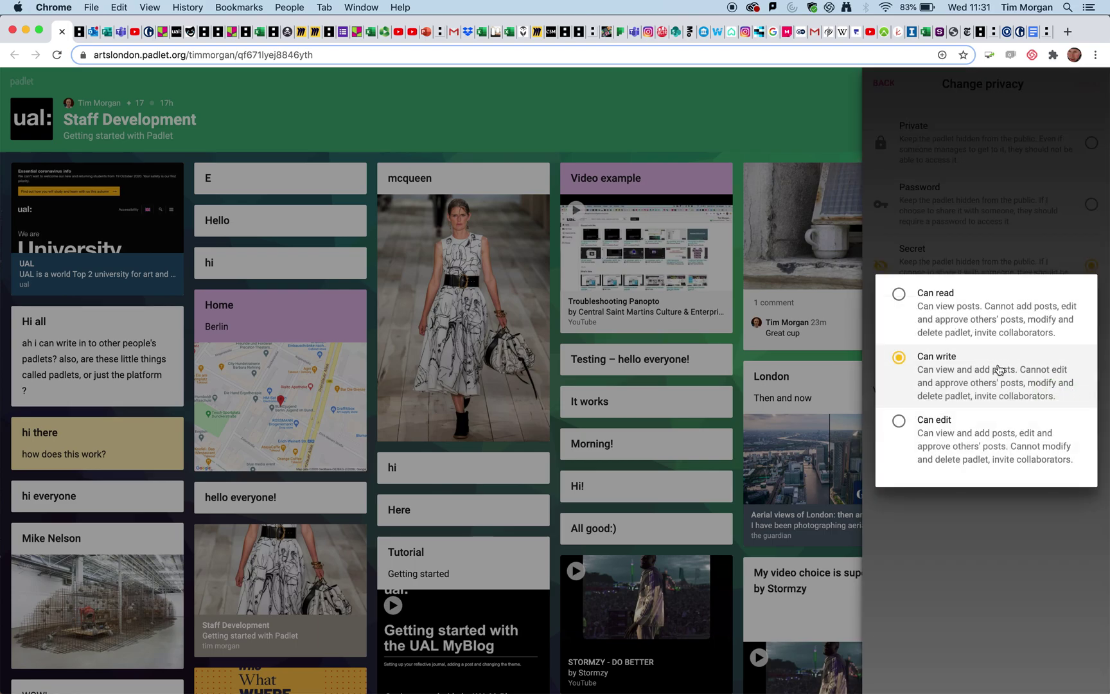
click(984, 529)
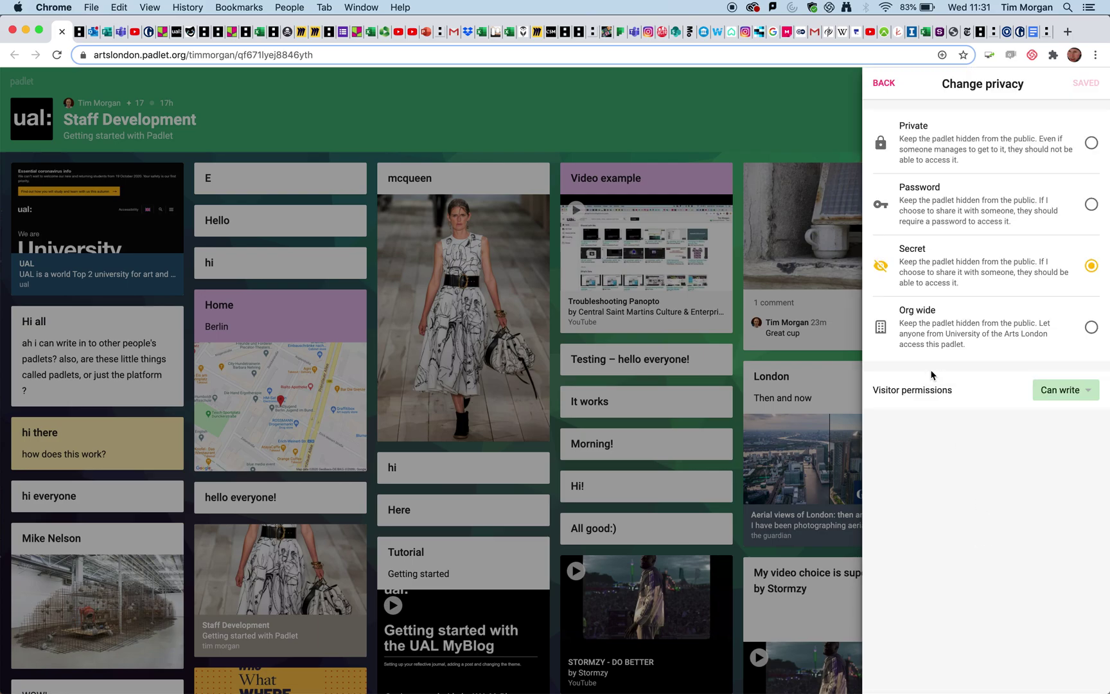